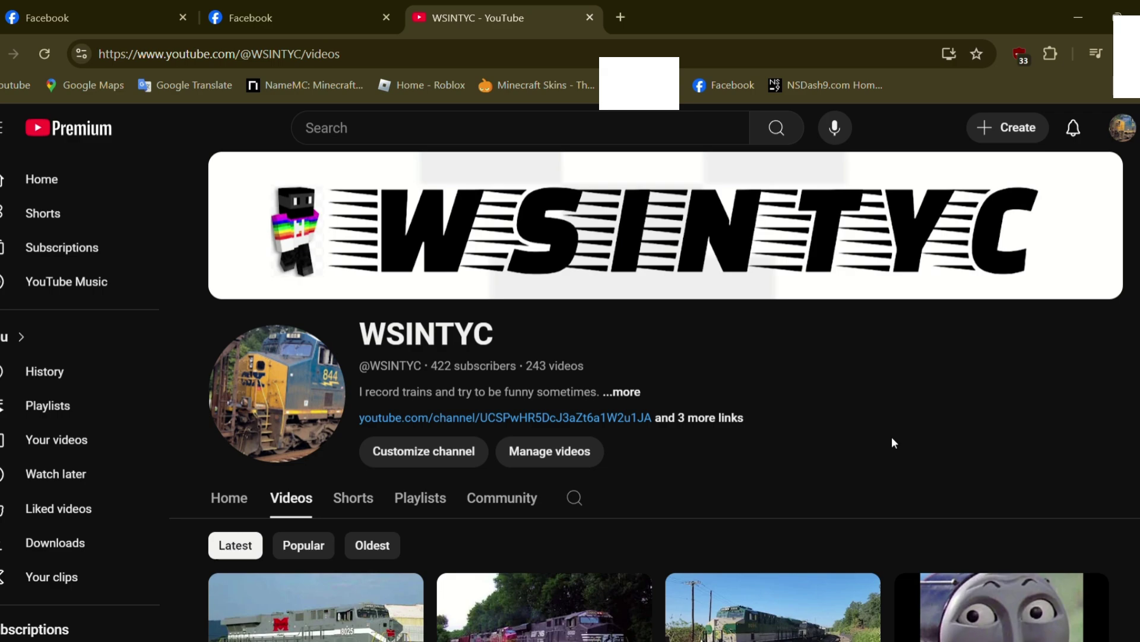
Step: On YT Wsintyc's suspension page, read the fake-accounts rule, highlighting its different-name example, then close it
left_click(264, 13)
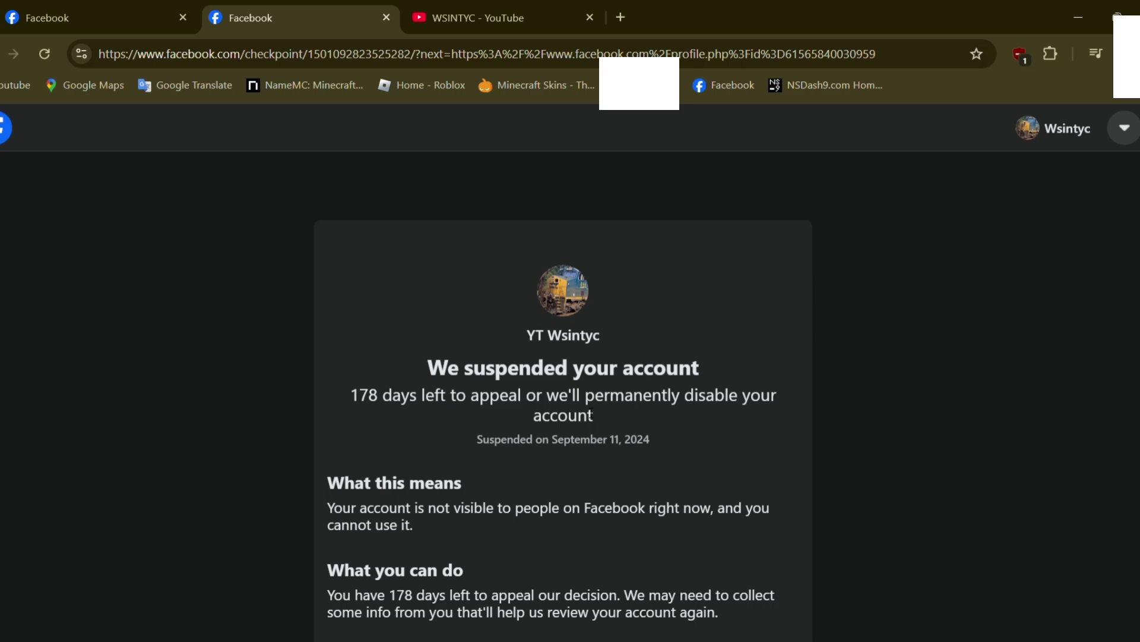
scroll(590, 414, "down", 2)
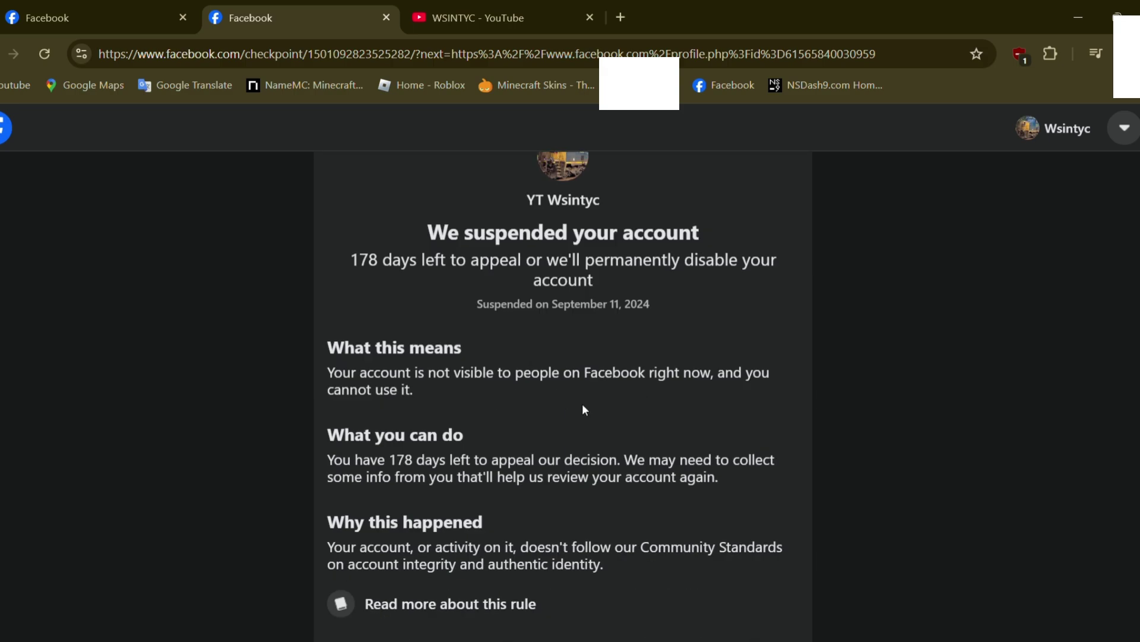
scroll(582, 403, "down", 2)
left_click(505, 453)
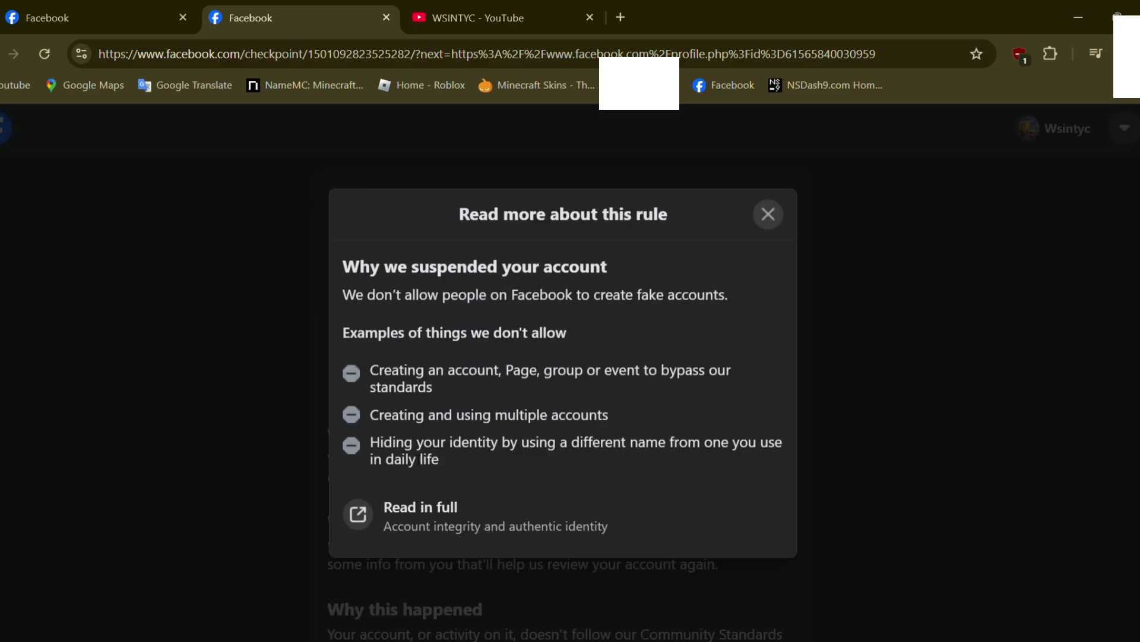
mouse_move(371, 441)
left_mouse_down()
mouse_move(702, 452)
mouse_move(630, 456)
left_mouse_up()
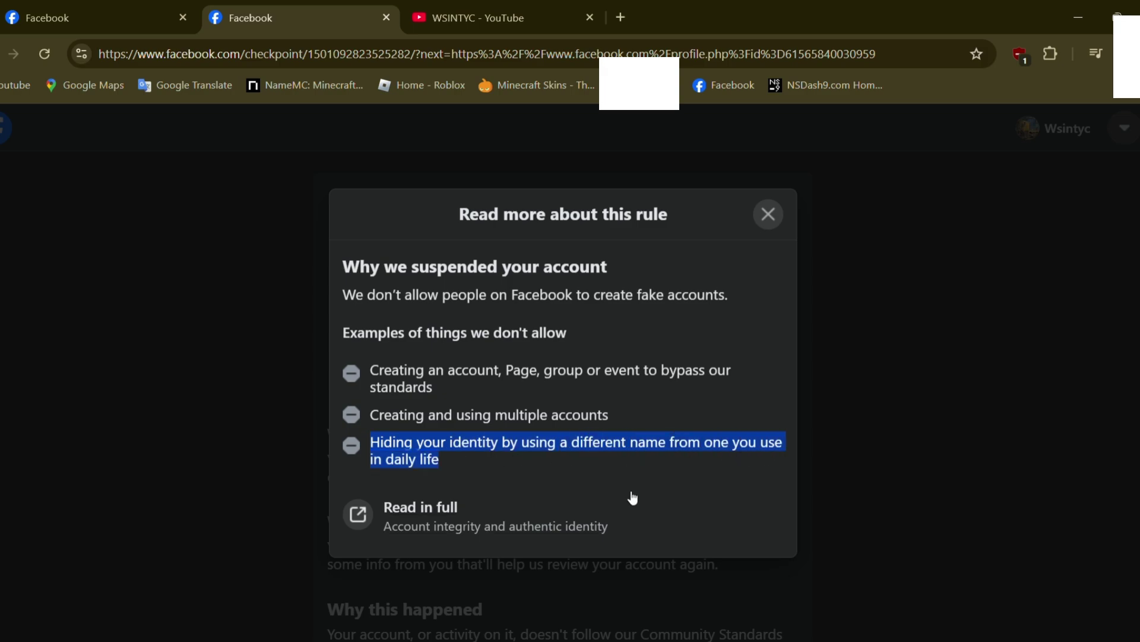
left_click(650, 445)
left_click(767, 214)
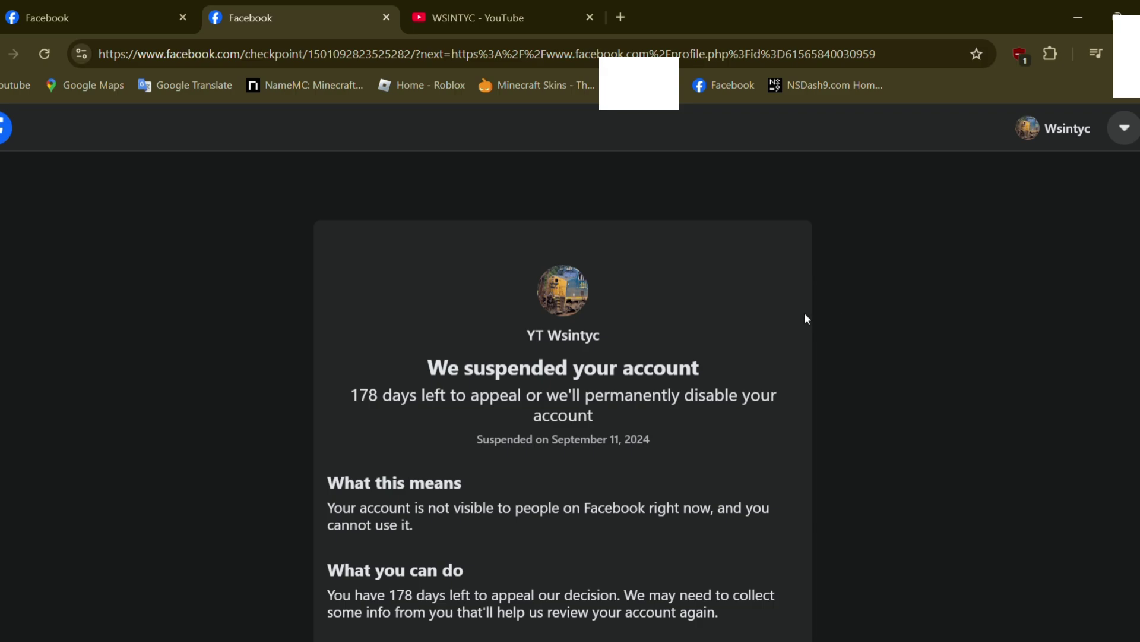
Step: Go to the WSINTYC YouTube channel and show its about details and links
left_click(478, 18)
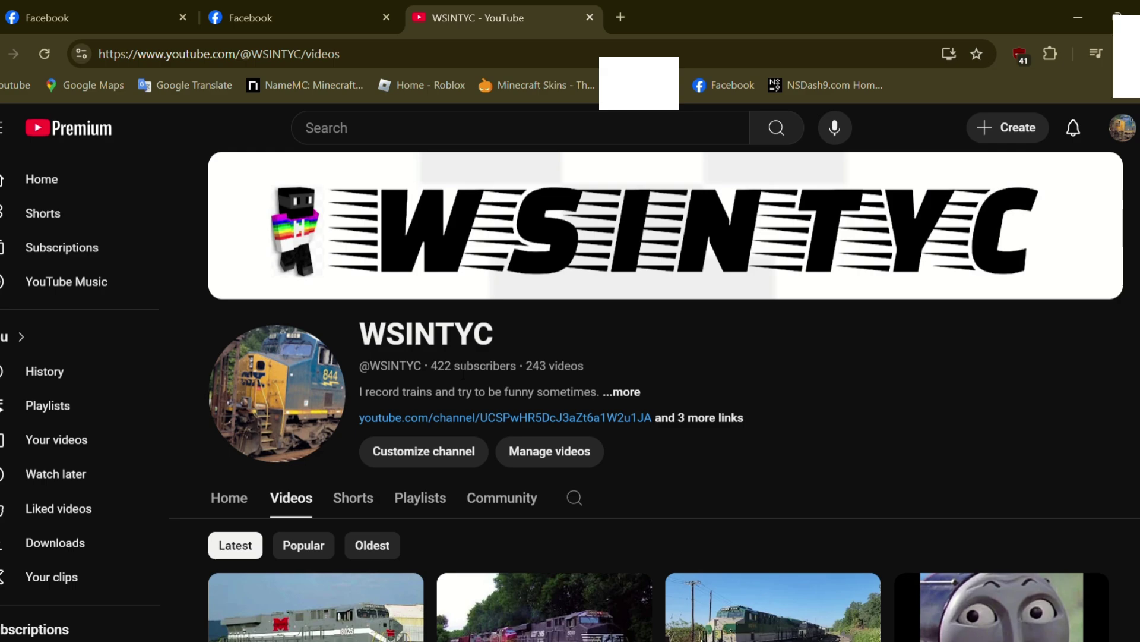
key("ctrl+shift+Tab")
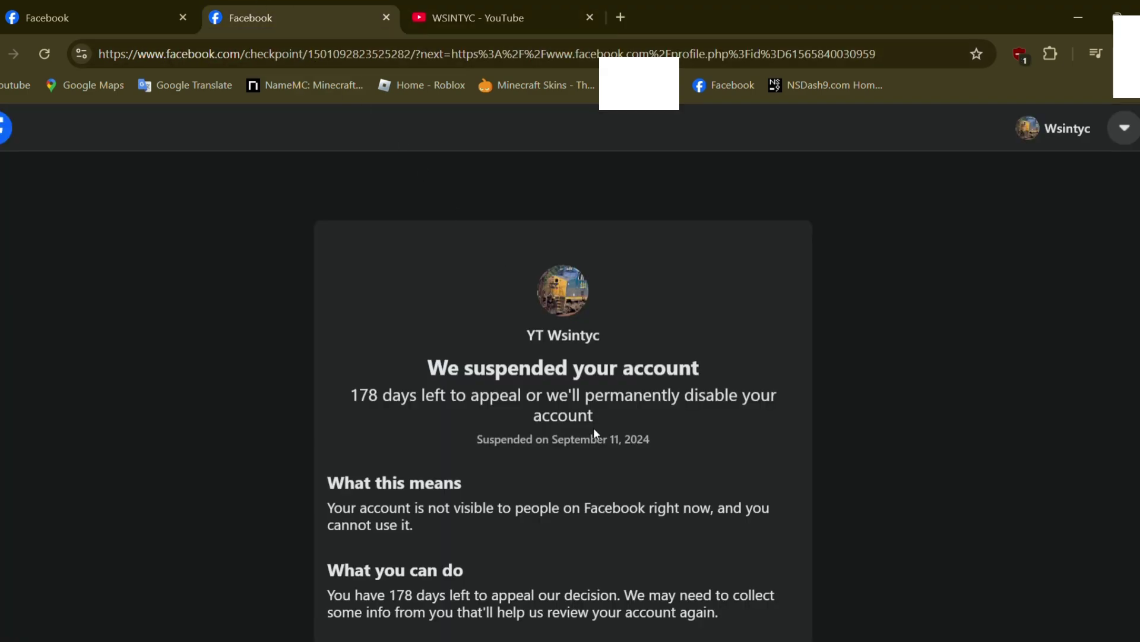
key("ctrl+Tab")
left_click(443, 390)
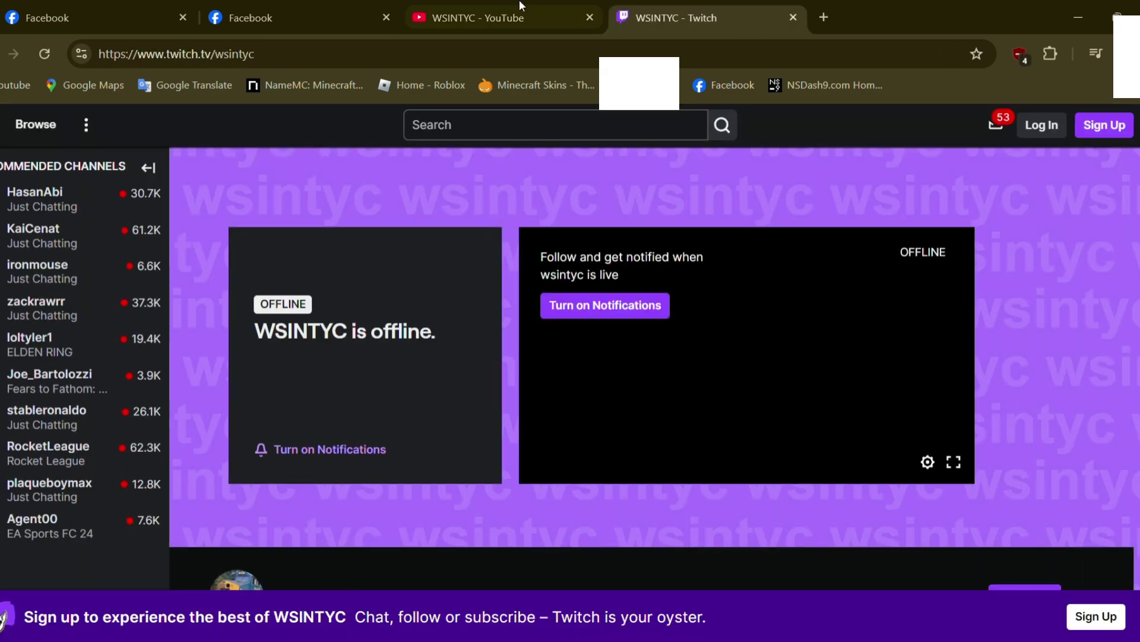
Step: View the creator's TikTok profile username, then close the TikTok and Twitch tabs
key("ctrl+shift+Tab")
left_click(472, 488)
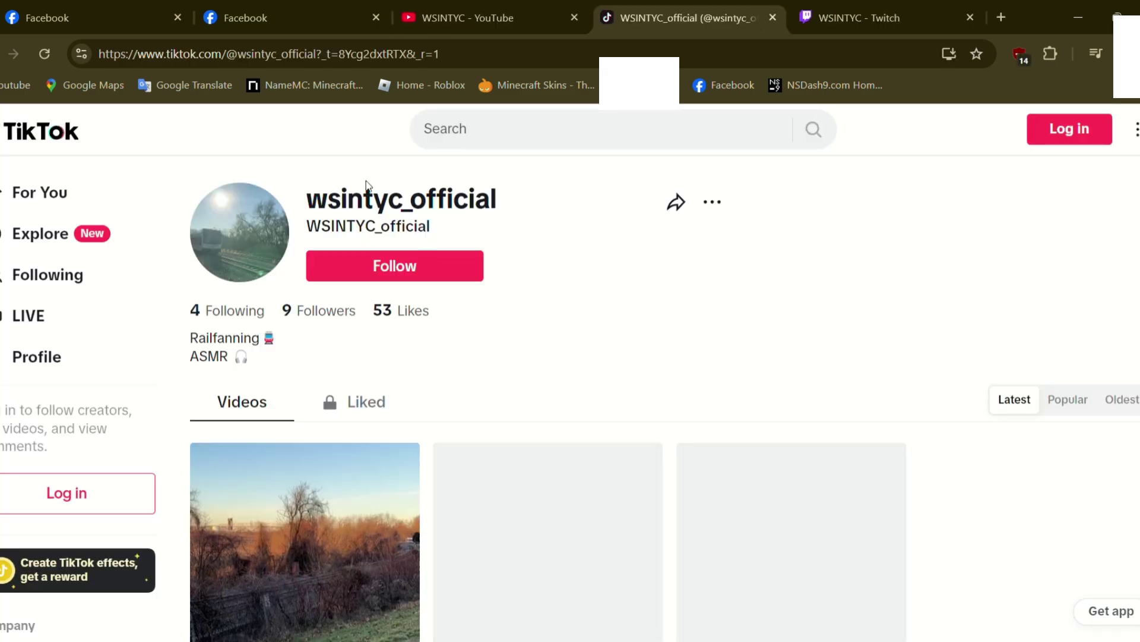
left_click_drag(328, 201, 467, 200)
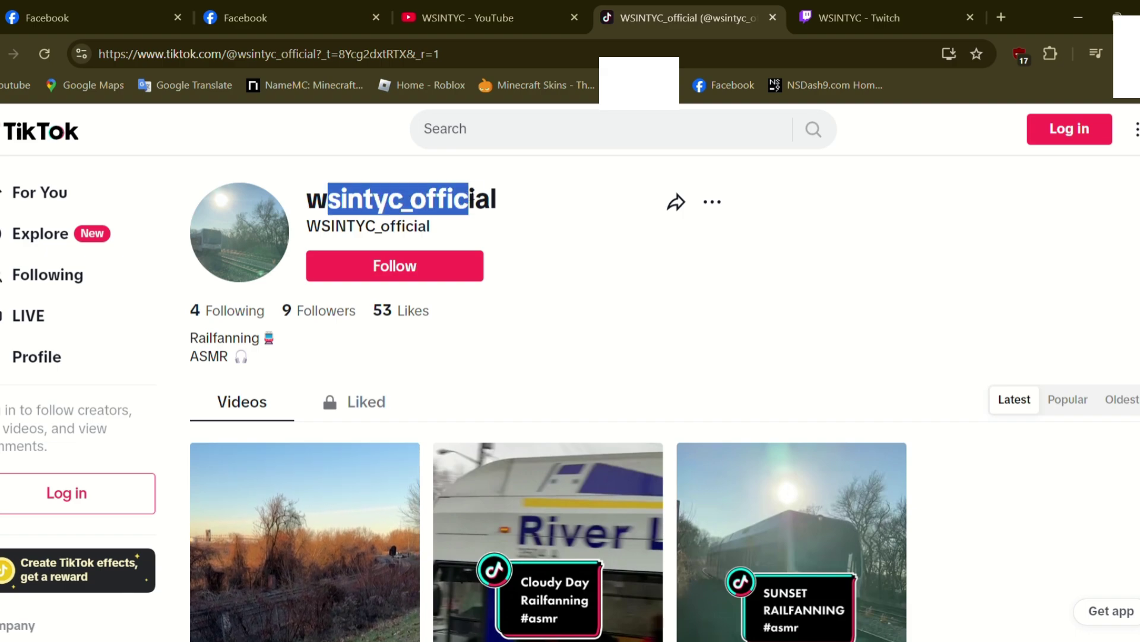
left_click(467, 201)
left_click(773, 17)
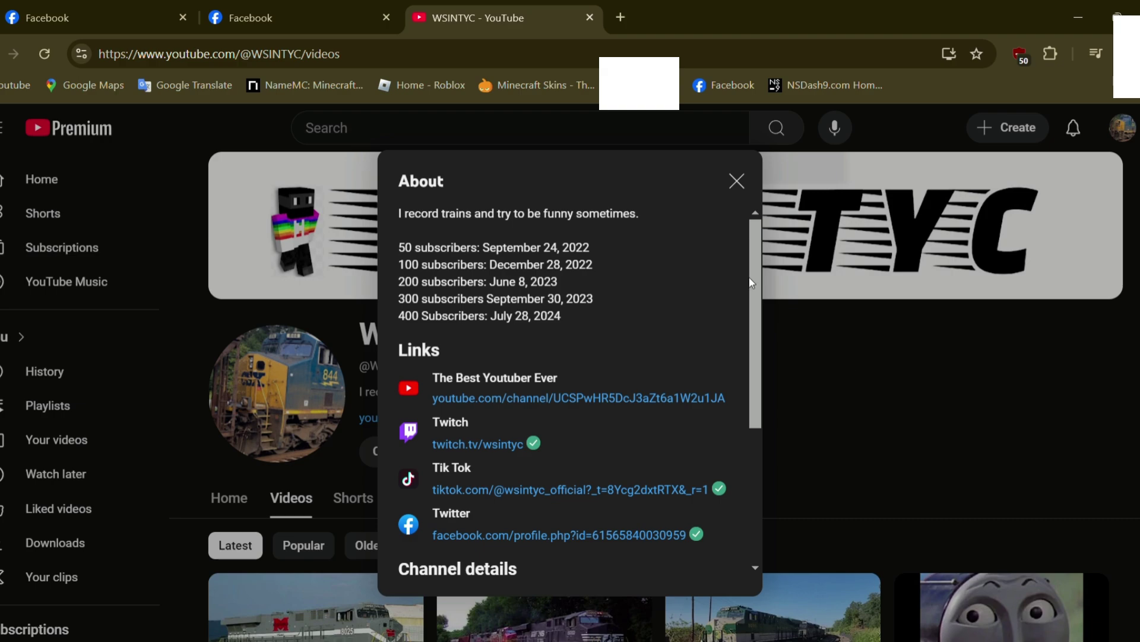
Step: Follow the channel's Facebook link, close that tab, then close the About details panel
left_click(557, 535)
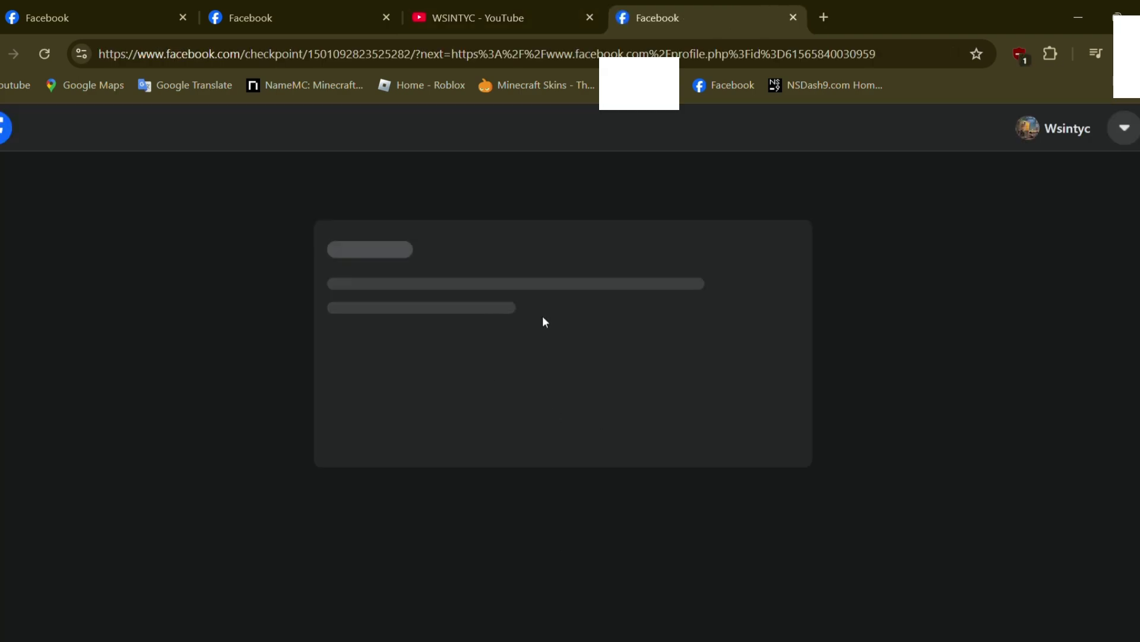
left_click(794, 17)
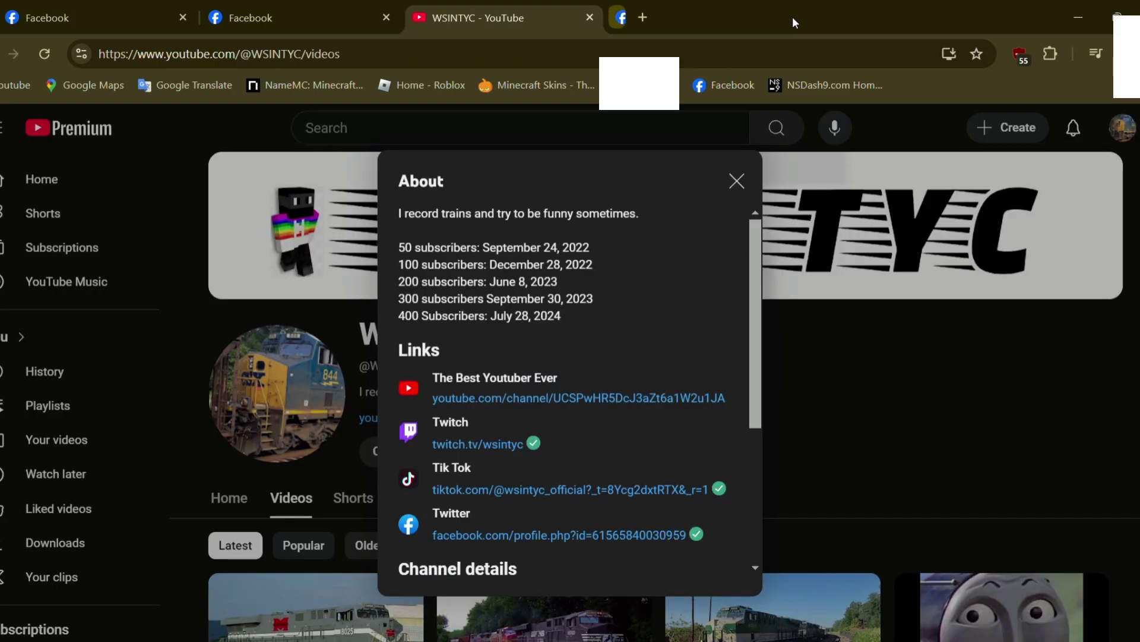
scroll(653, 309, "down", 3)
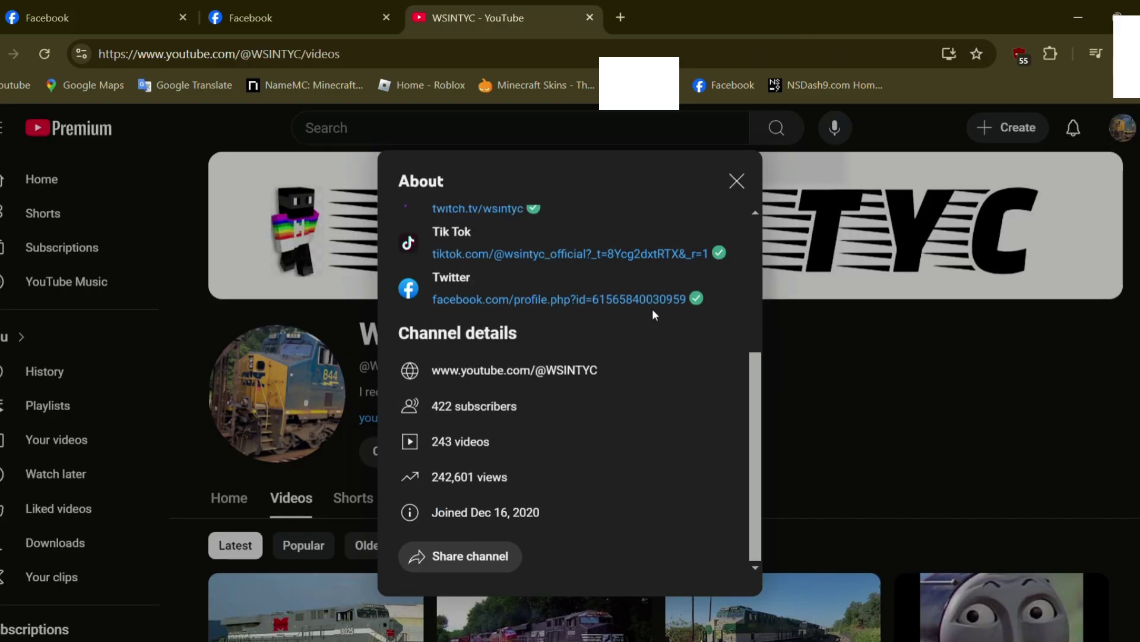
scroll(652, 308, "up", 2)
scroll(660, 328, "up", 1)
left_click(736, 183)
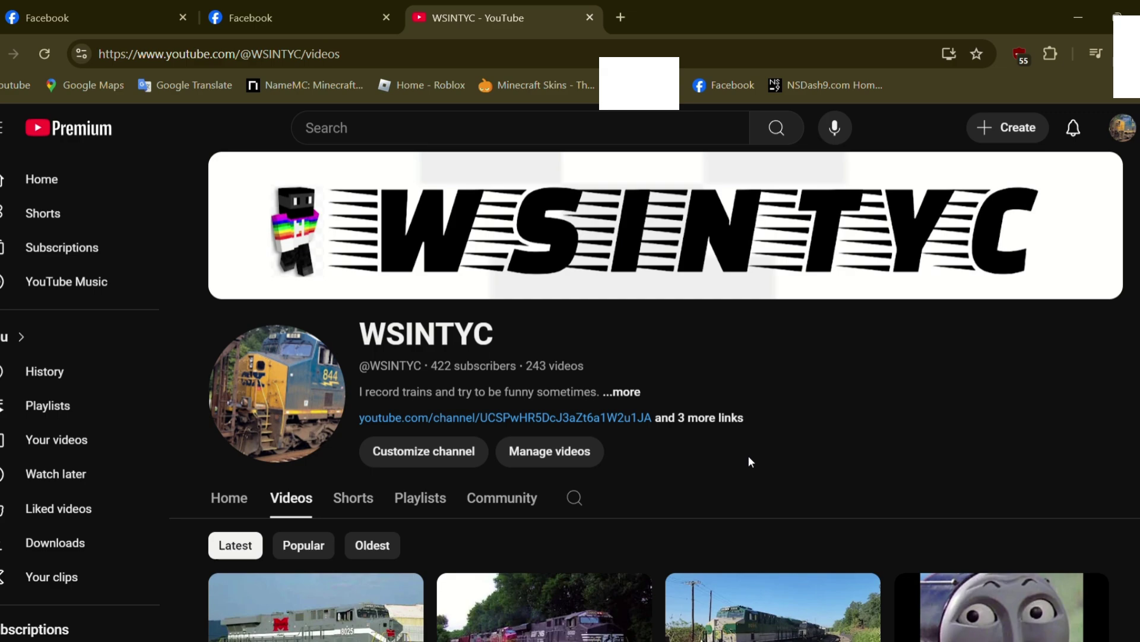
Step: On the Facebook suspension page, highlight the profile name 'YT Wsintyc' and clear the selection
left_click(294, 16)
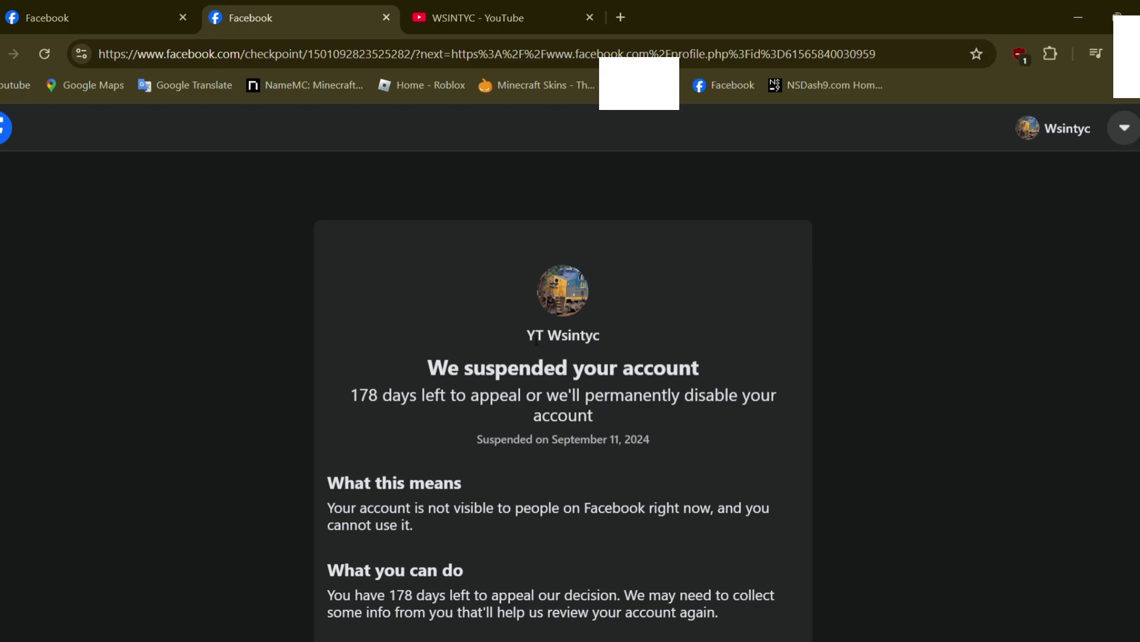
left_click_drag(526, 337, 624, 344)
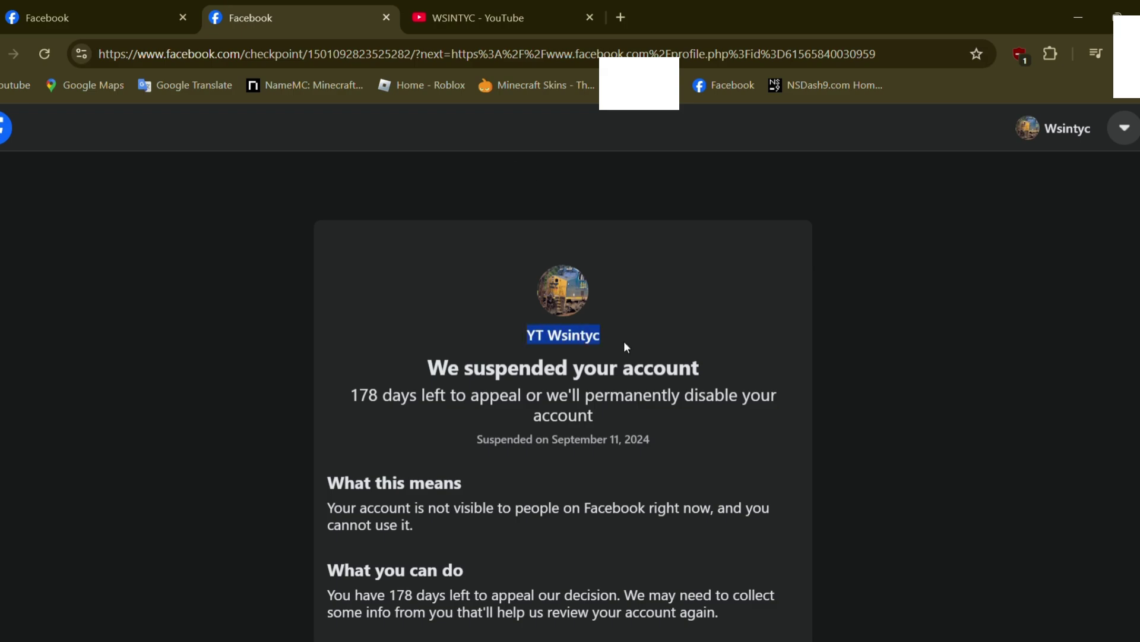
left_click_drag(527, 337, 603, 340)
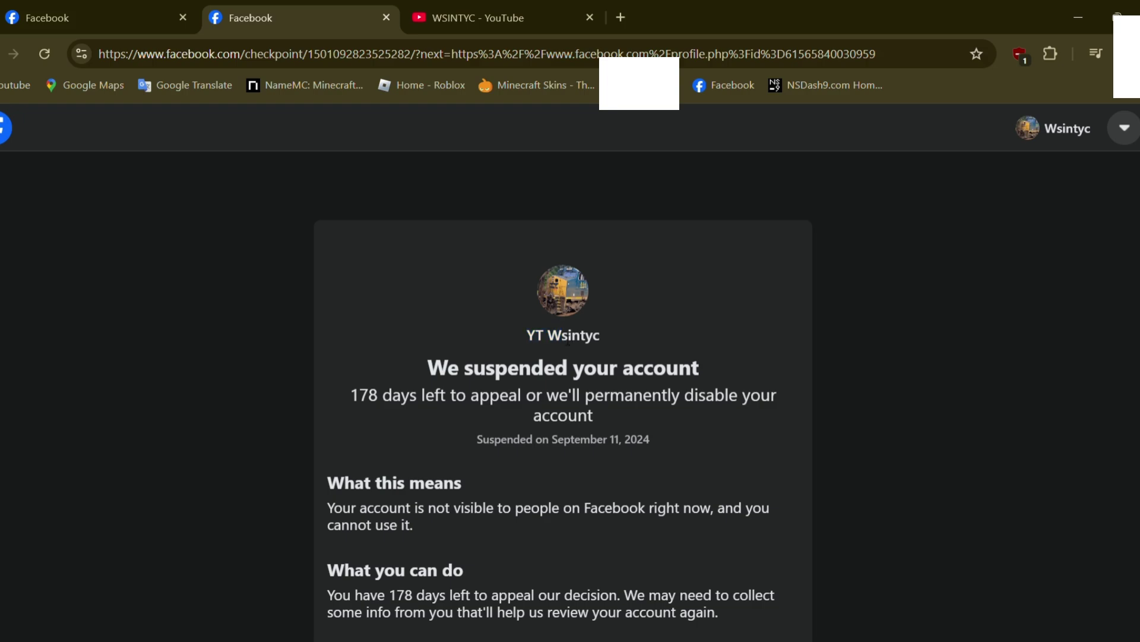
left_click(610, 344)
scroll(535, 375, "down", 3)
Step: Open the suspension rule explanation and highlight, then clear, its different-name example
left_click(405, 441)
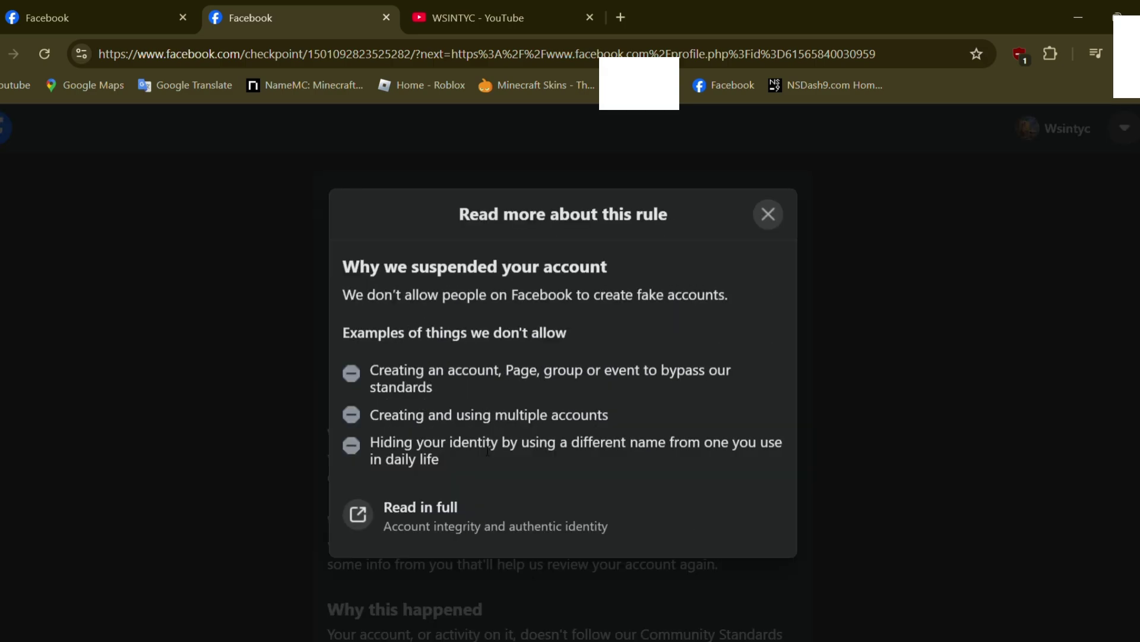
double_click(404, 439)
left_click_drag(405, 439, 441, 461)
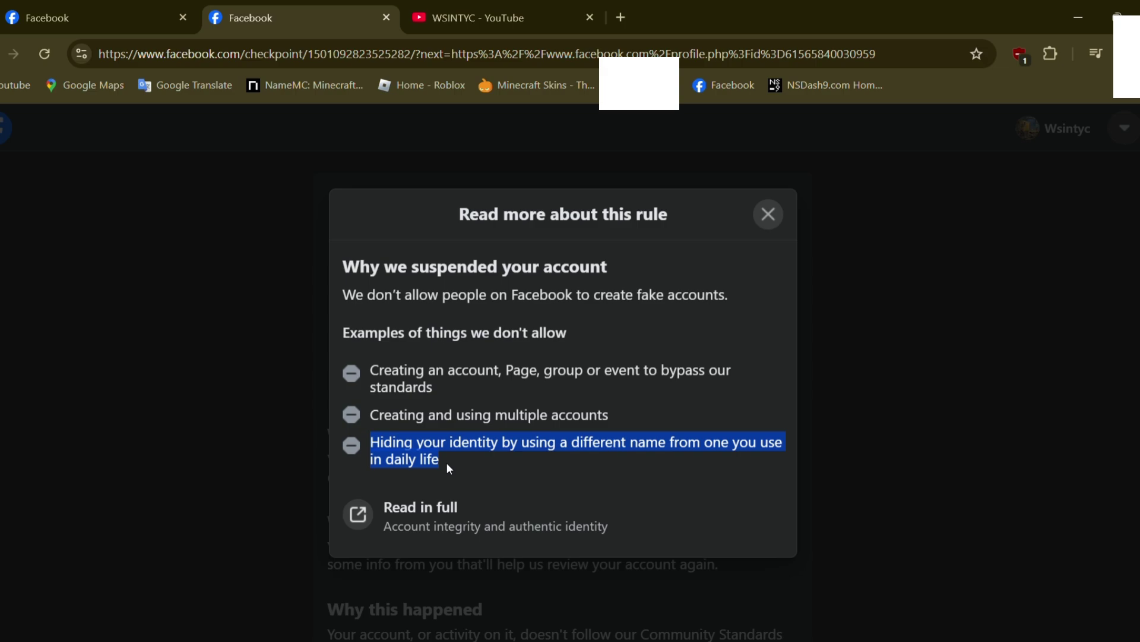
left_click(463, 466)
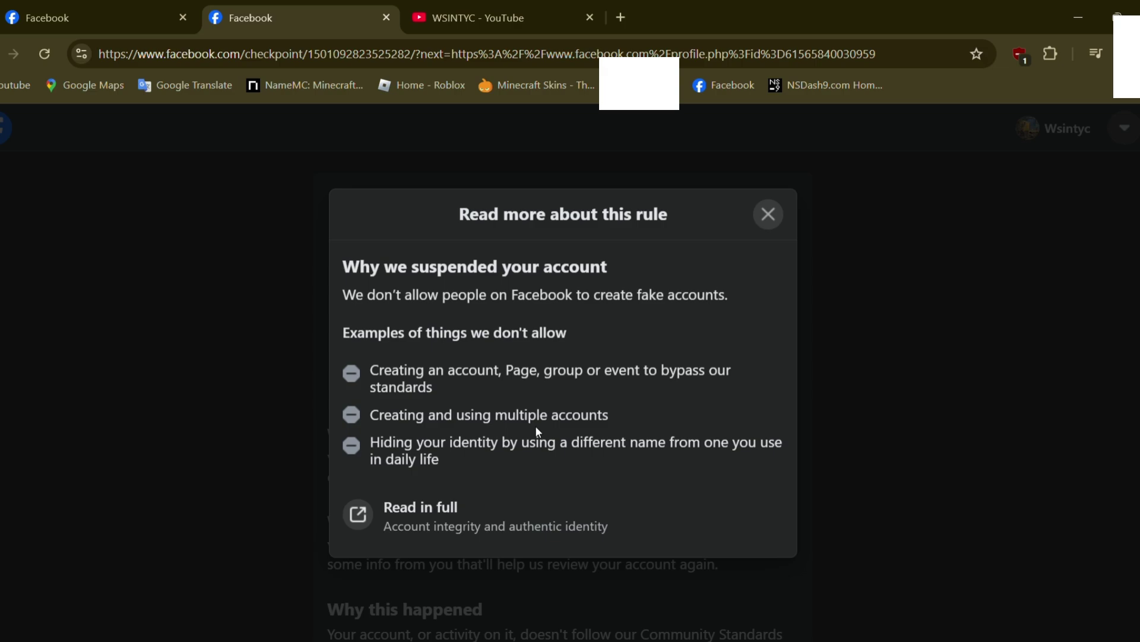
Step: View the YouTube channel's Community posts, then return to Facebook and close the rule explanation
left_click(499, 17)
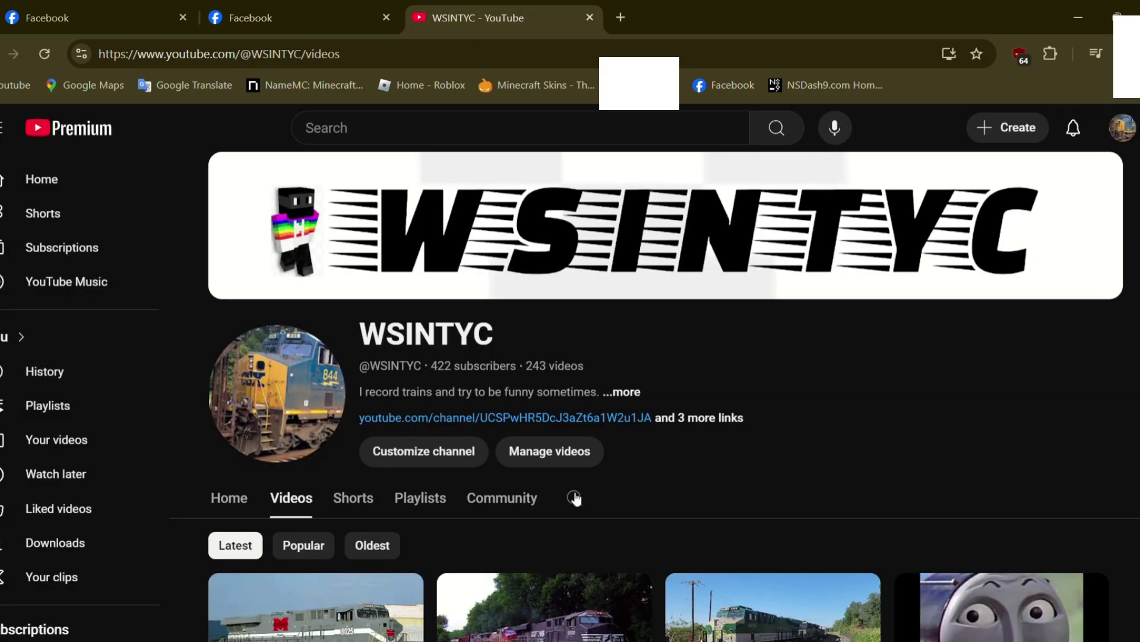
left_click(531, 500)
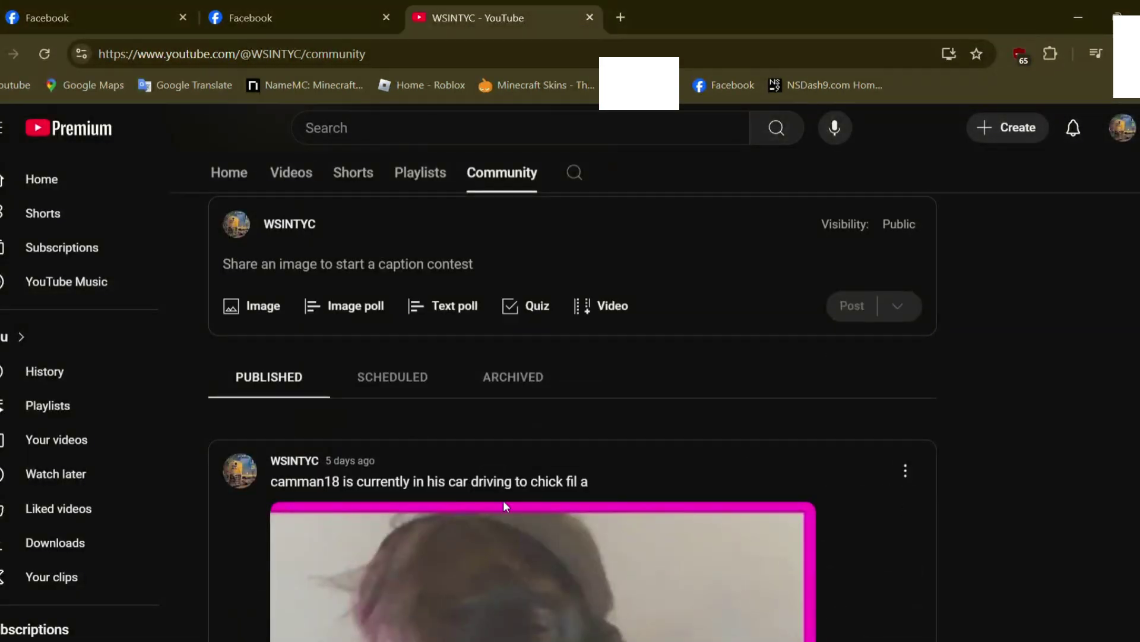
scroll(503, 506, "down", 1)
left_click(262, 7)
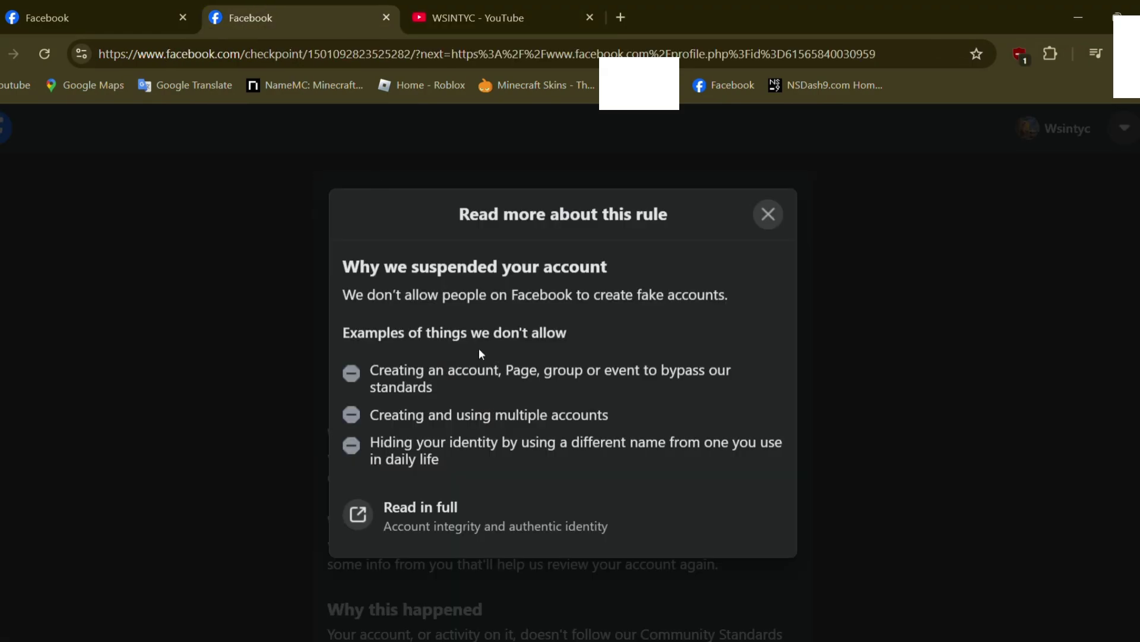
left_click(766, 214)
scroll(579, 368, "down", 3)
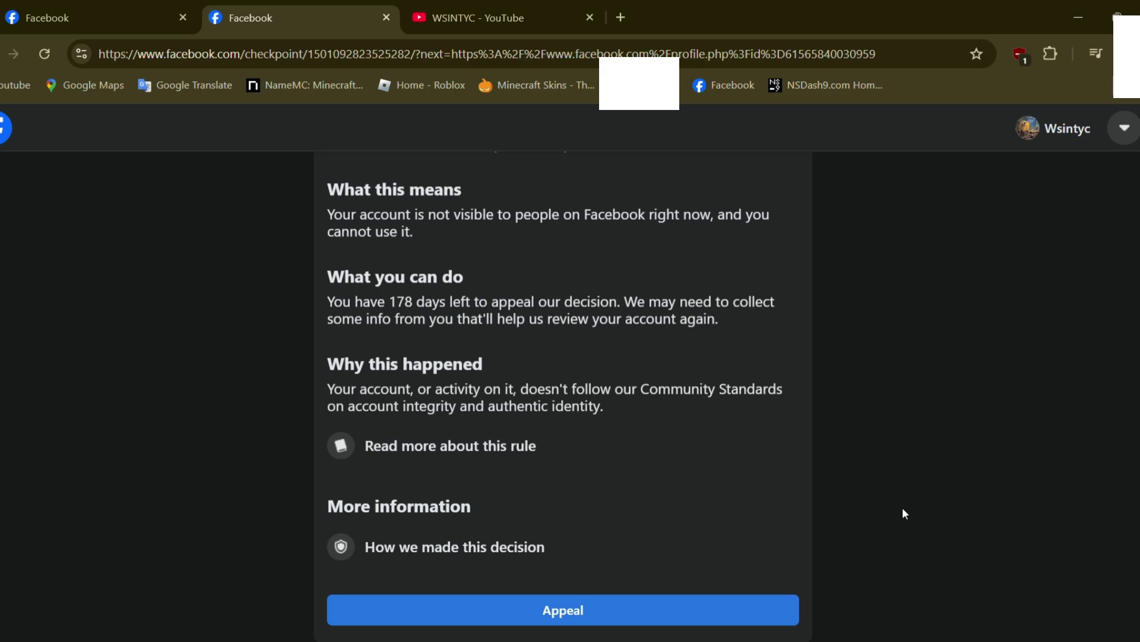
scroll(904, 507, "up", 3)
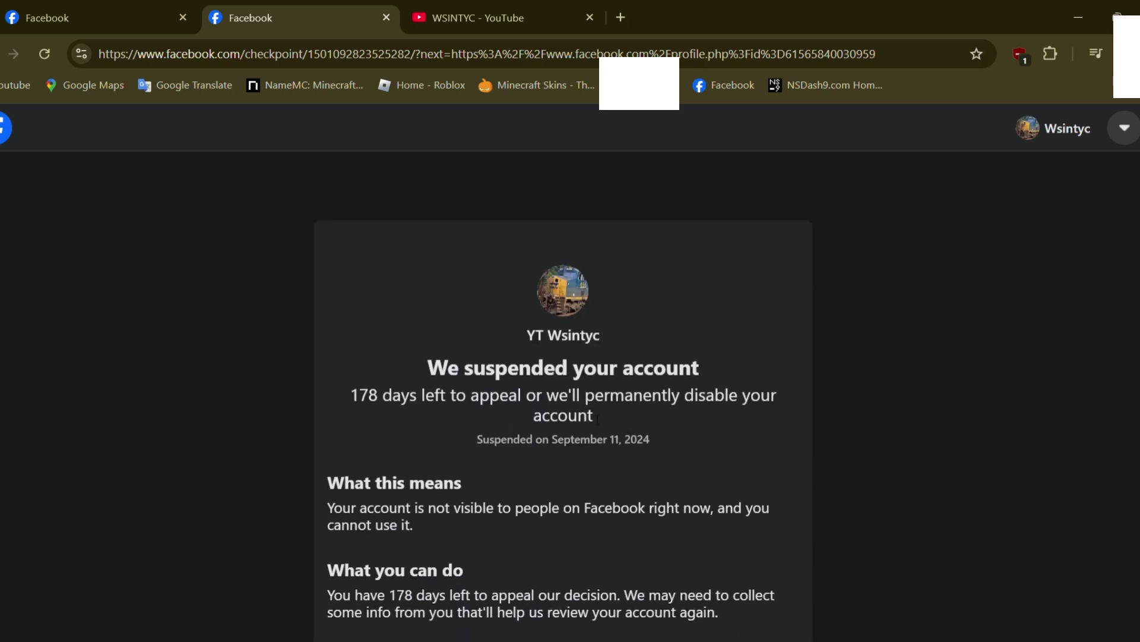